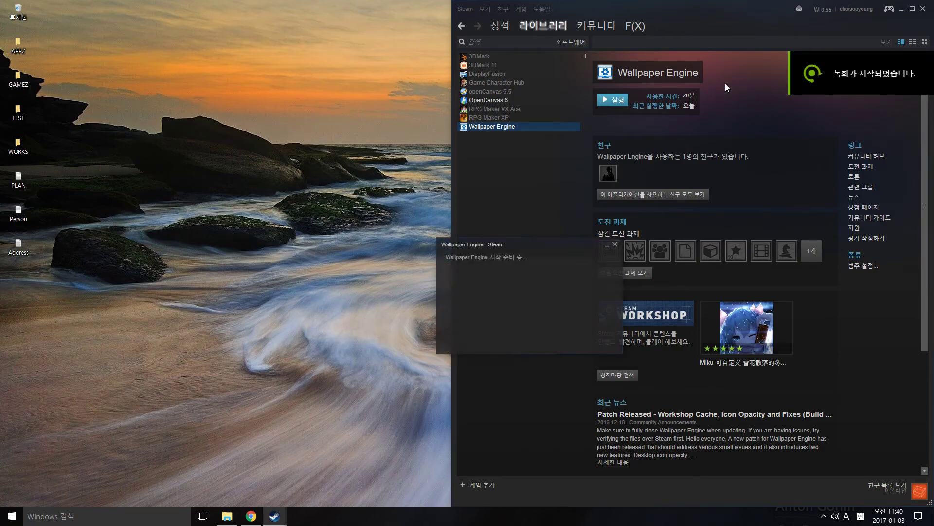
- Close the Steam window to reveal the fighter-jet wallpaper with clock and monitor widgets
click(902, 9)
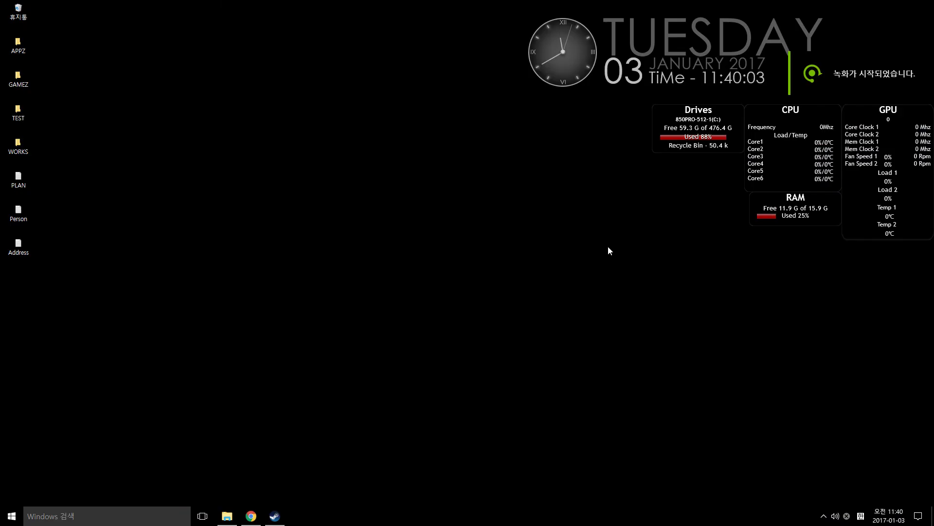